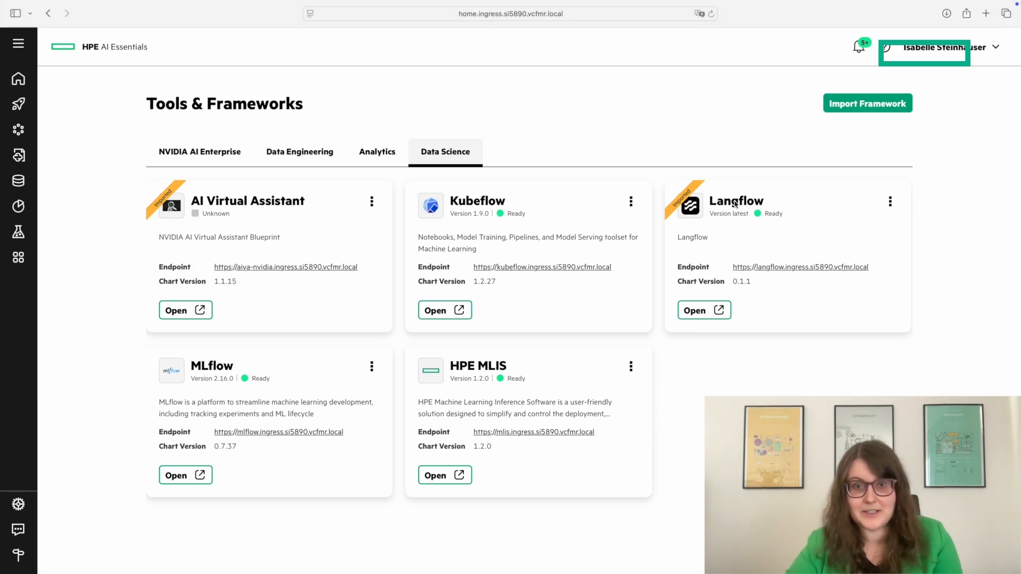
Step: Open Langflow from the Data Science frameworks and create a blank flow in the Demo Video folder
drag(763, 201, 710, 203)
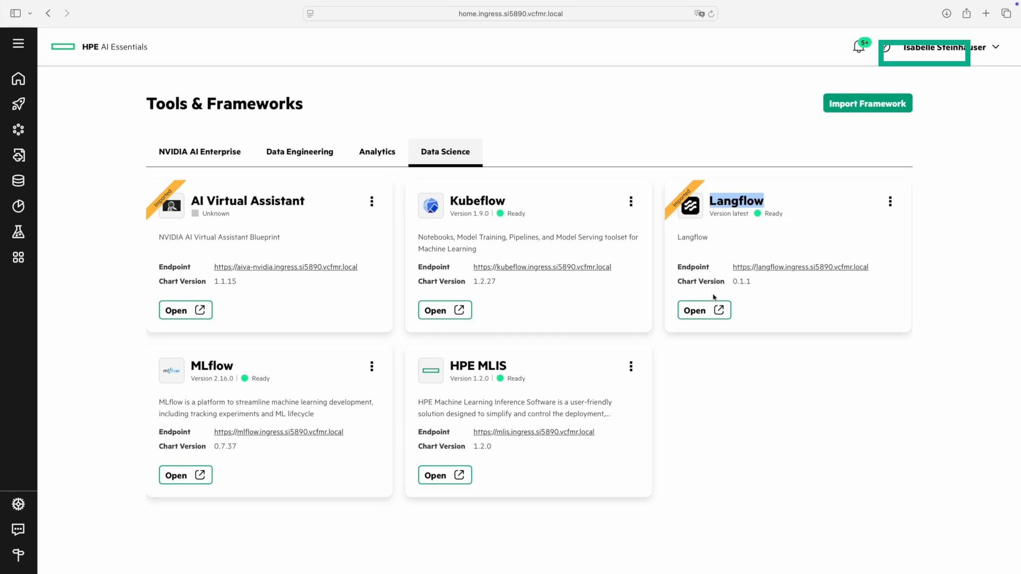
click(714, 312)
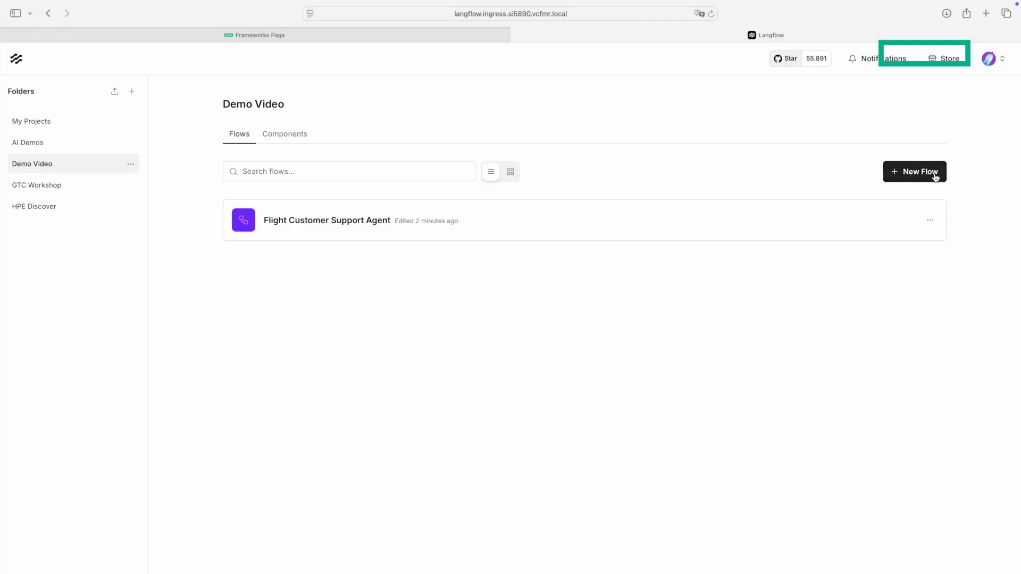
click(932, 175)
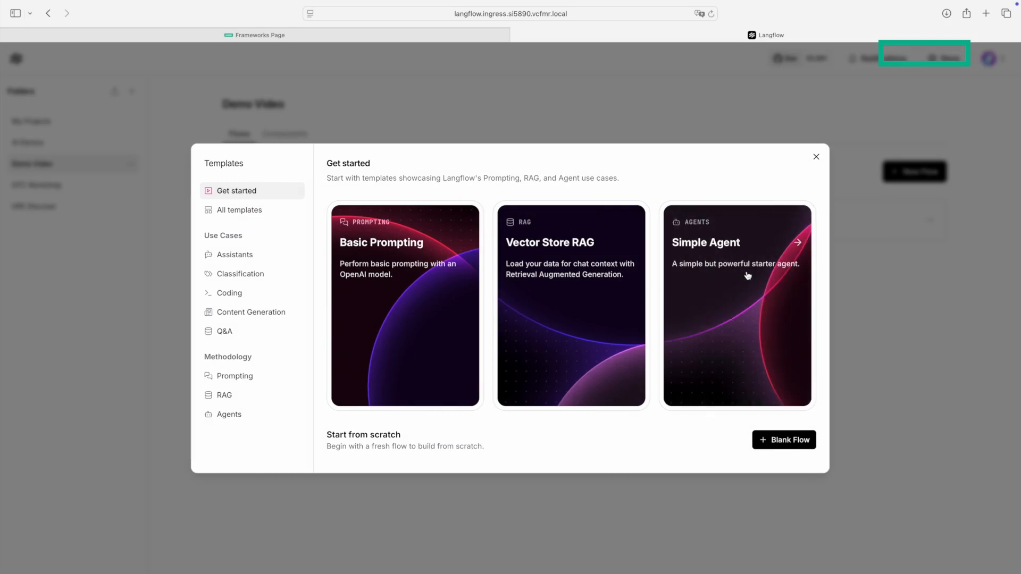
click(776, 441)
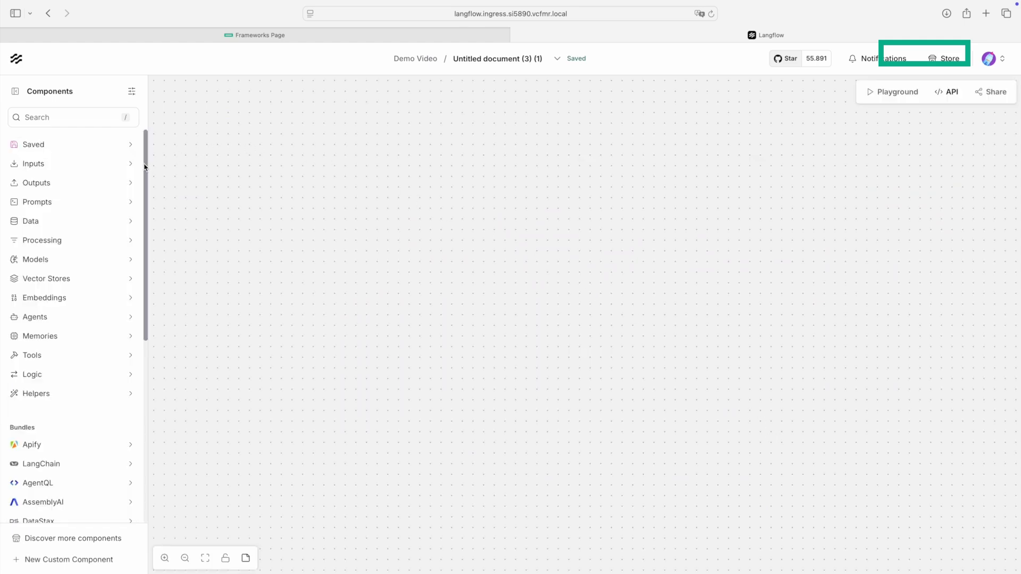
Step: Add a Chat Input and an OpenAI model component to the canvas and connect the chat input to the model's Input
click(133, 168)
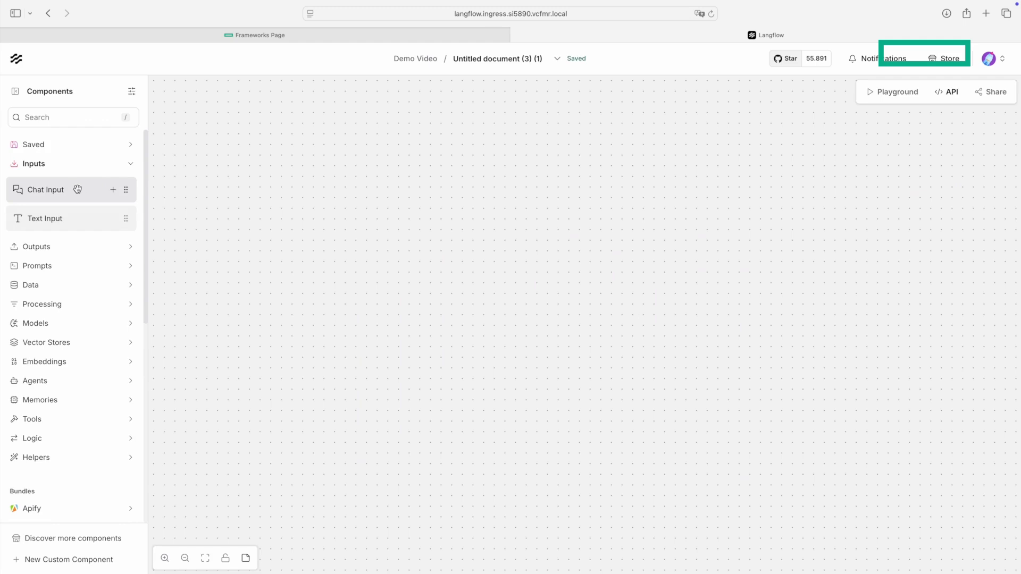
drag(69, 191, 335, 206)
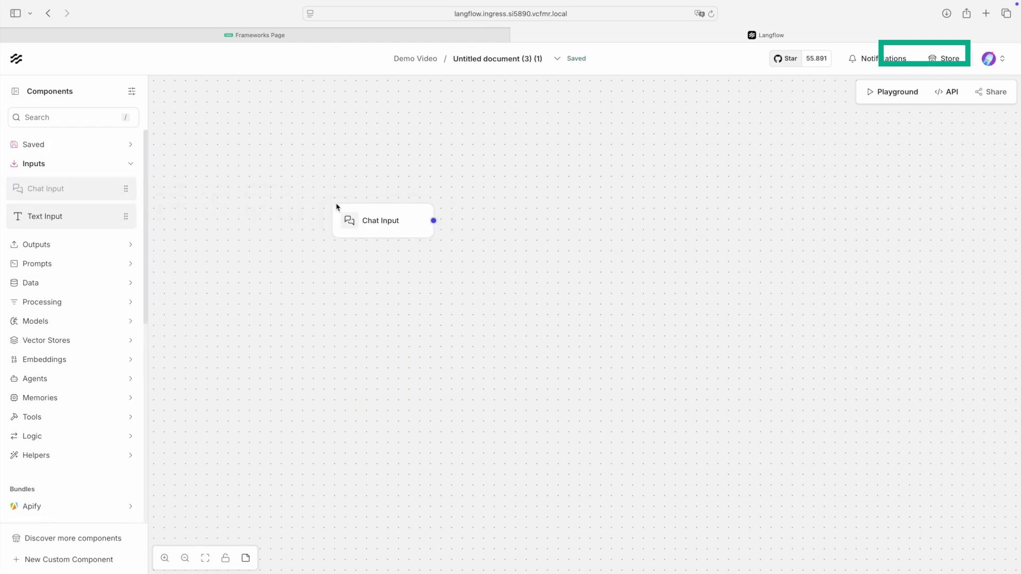
click(71, 320)
scroll(71, 373, down, 10)
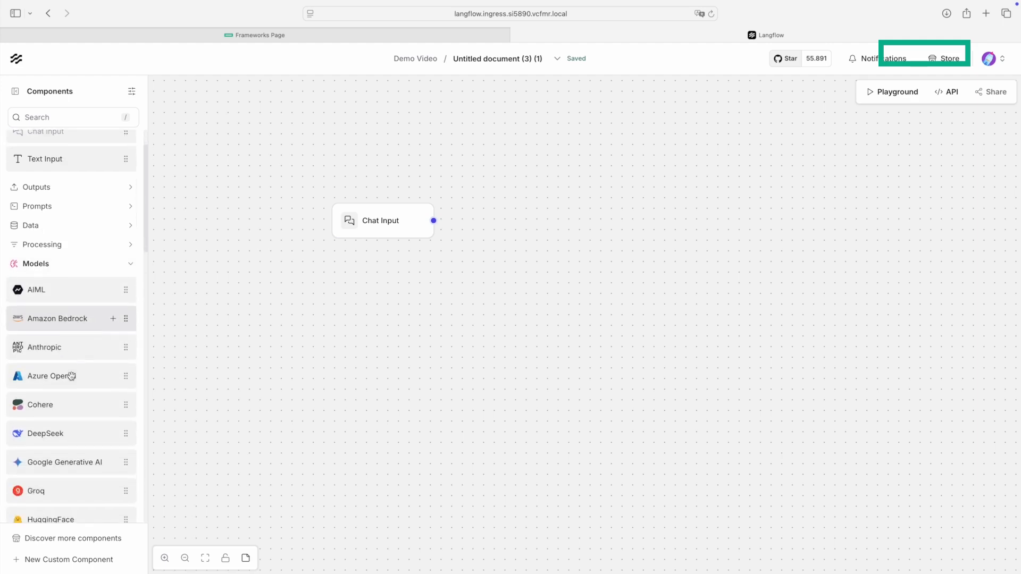
drag(71, 348, 543, 265)
drag(434, 221, 548, 341)
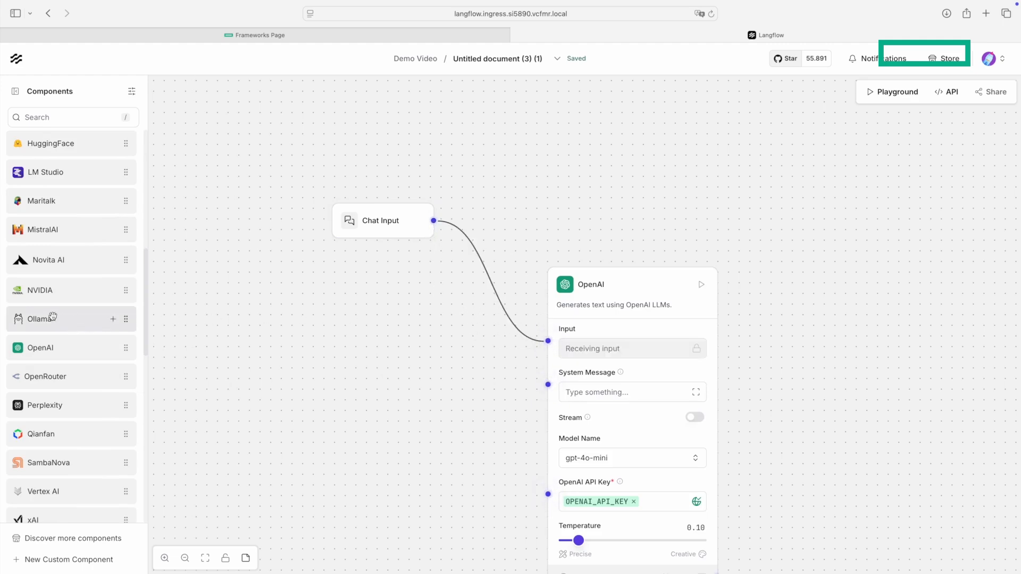
Step: Add a Chat Output component beside the OpenAI model and connect the model's Message output to it
scroll(53, 317, up, 10)
click(75, 246)
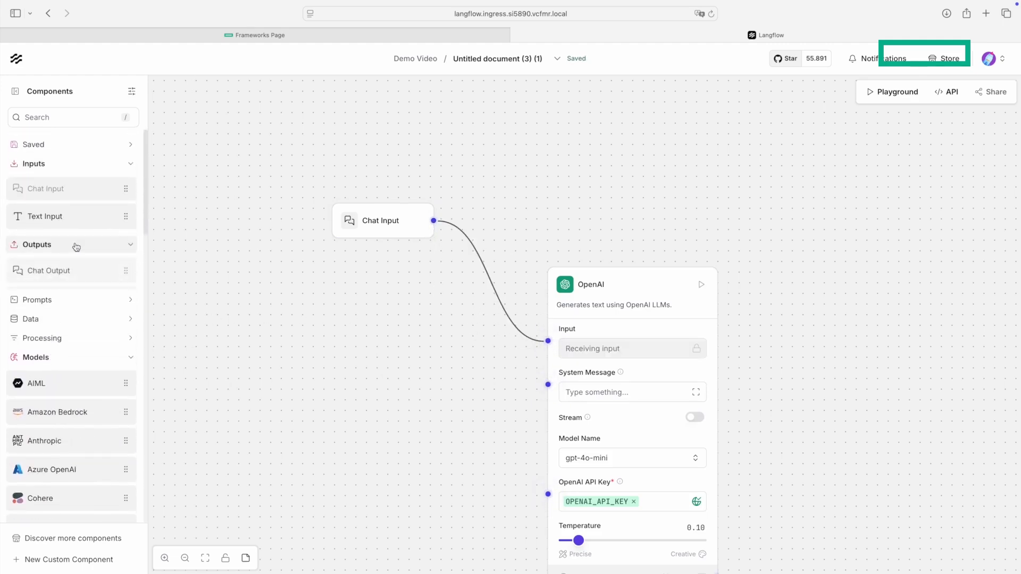
drag(63, 271, 904, 273)
scroll(816, 331, down, 2)
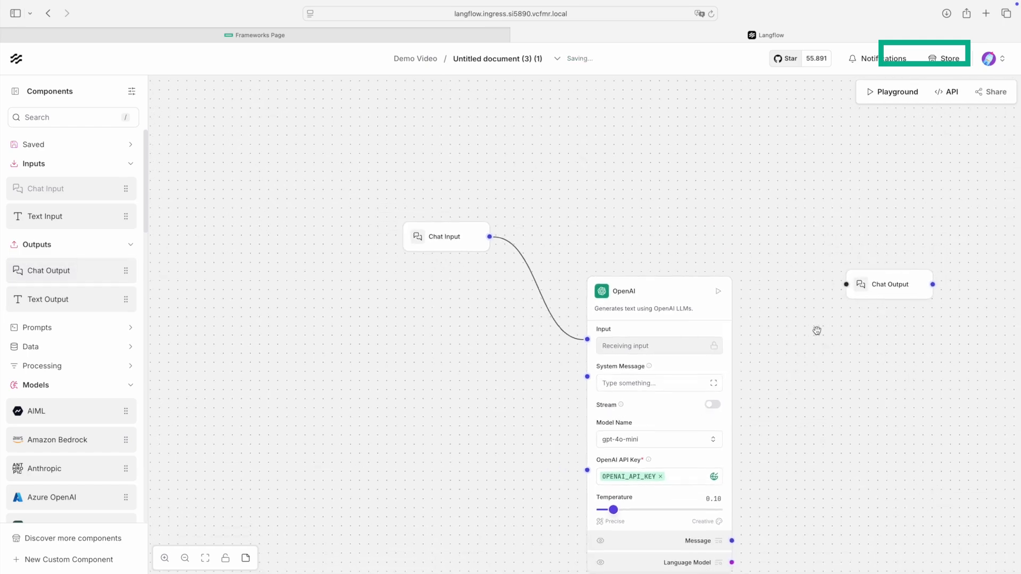
drag(731, 541, 847, 284)
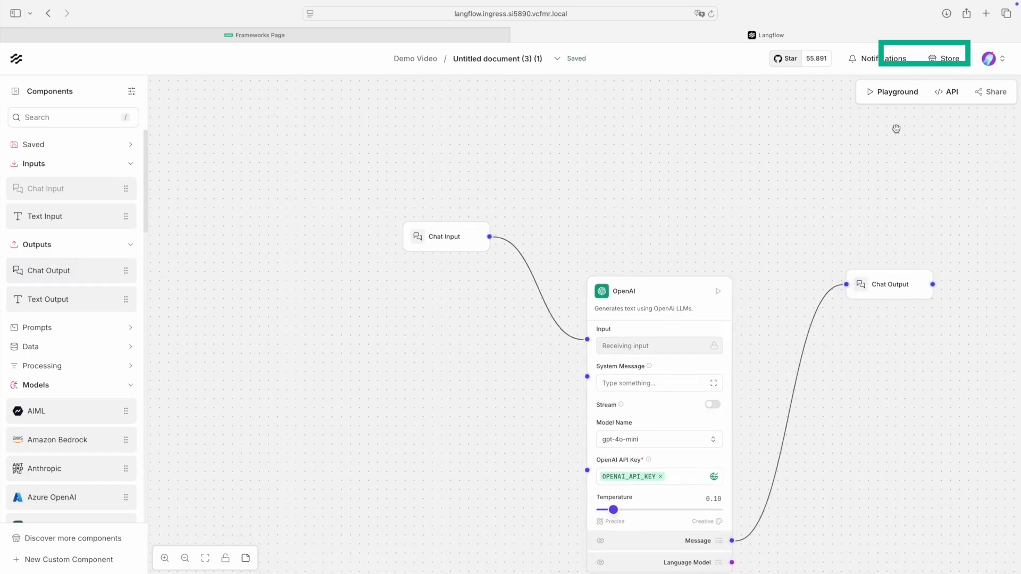
Step: Test the flow in the Playground by asking "What is the best thing to do in Hamburg?"
click(892, 94)
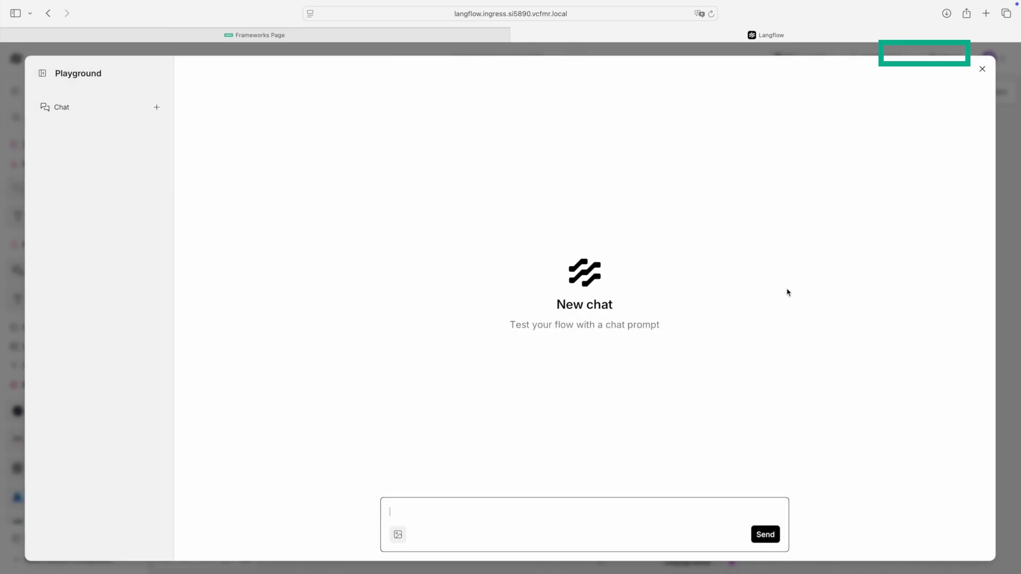
text(What is the best thing to do in Hamburg?)
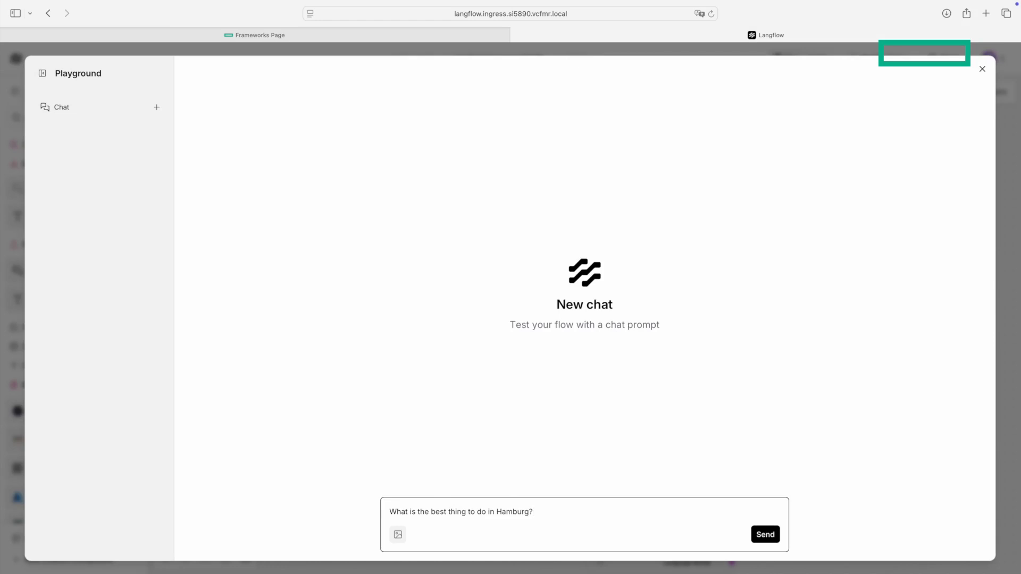
key(Return)
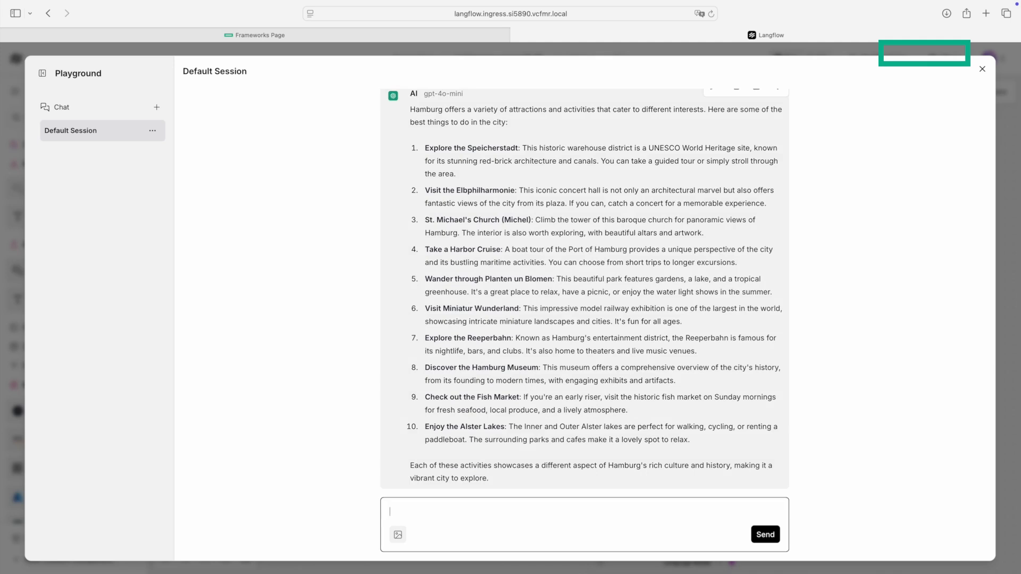
Step: Ask for the refund due after a first class to coach downgrade on flight A105, giving the passenger's name, and close the Playground
text(My name is John and my flight is A105, I was downgraded to coach from first class, what is my refund?)
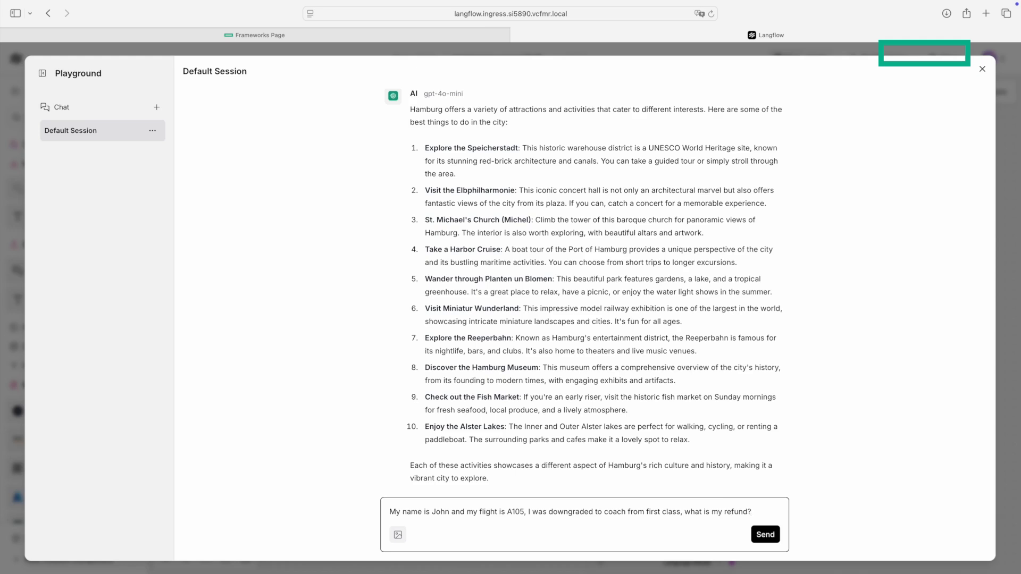
key(Return)
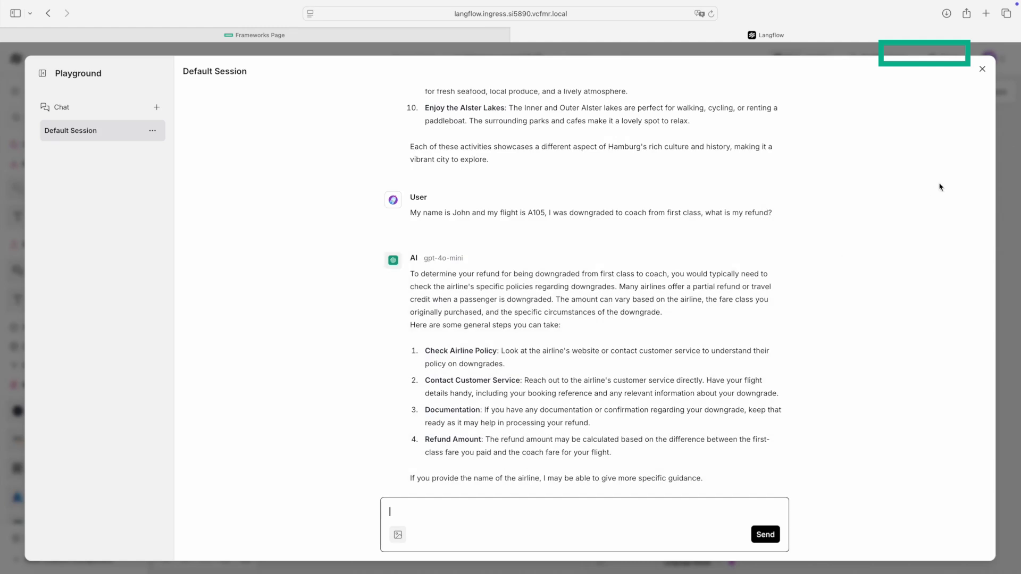
click(982, 69)
Step: Open the Flight Customer Support Agent flow and ask its Playground the same flight A105 downgrade refund question, including the passenger's name
click(414, 60)
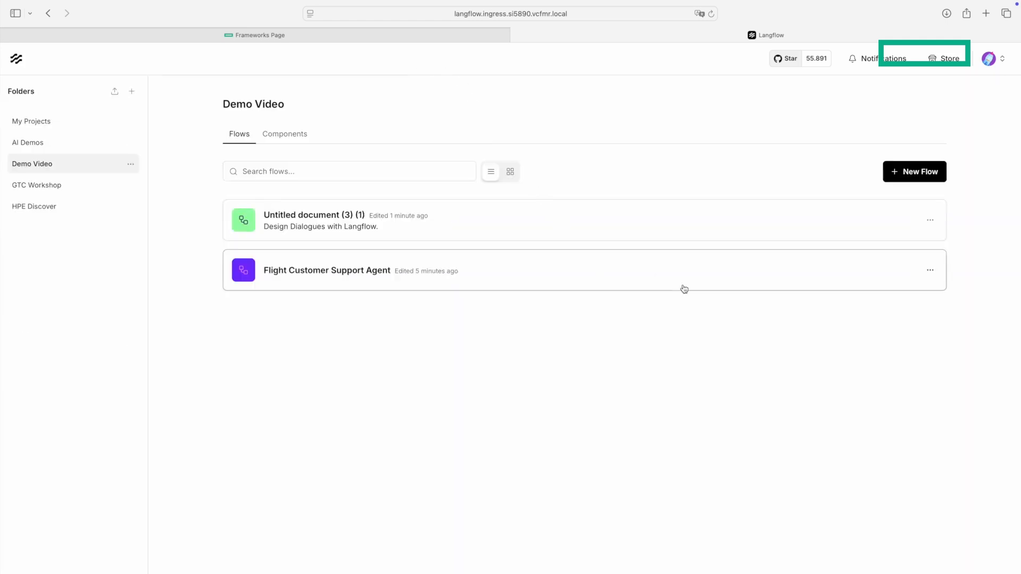
click(684, 289)
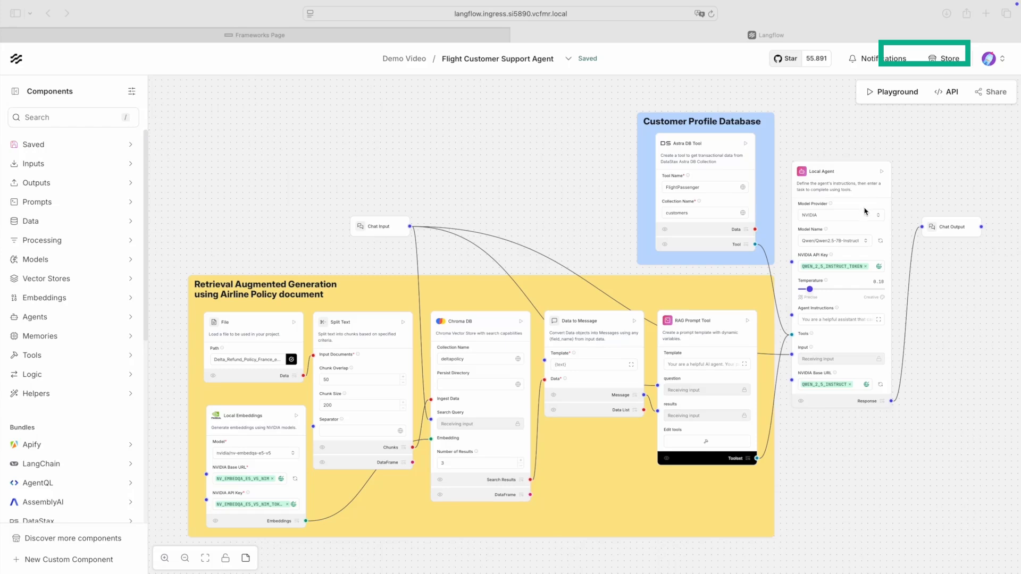
click(899, 95)
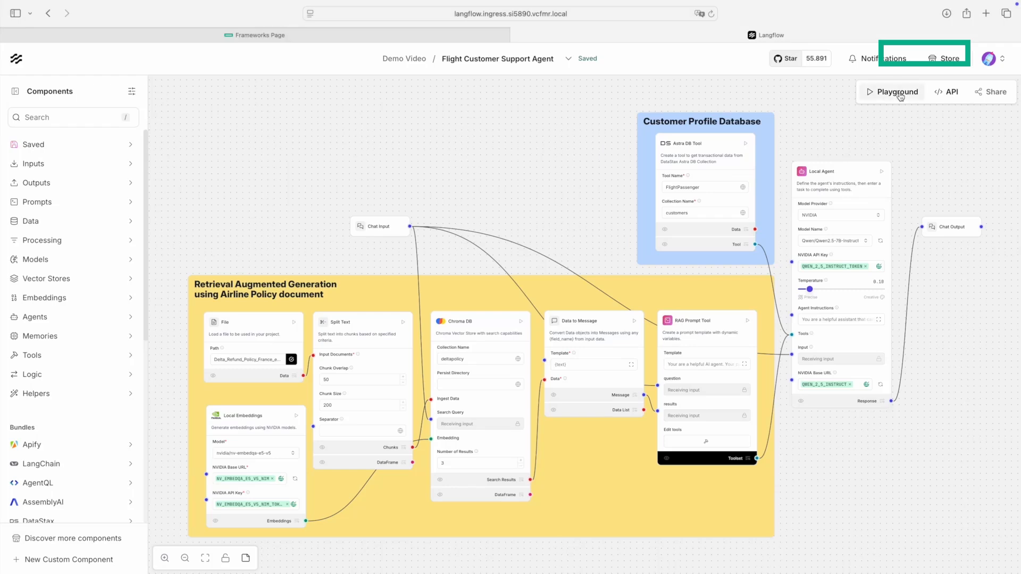
text(My name is John and my flight is A105, I was downgraded to coach from first class, what is my refund?)
key(Return)
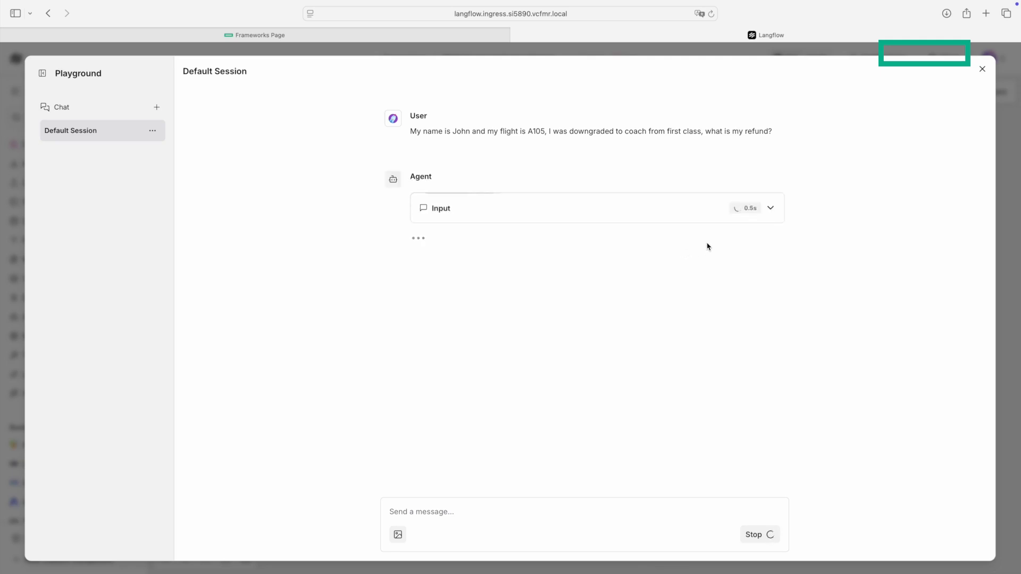
Step: Expand the agent's execution steps and review the tool inputs, retrieved policy text and final refund answer
click(770, 208)
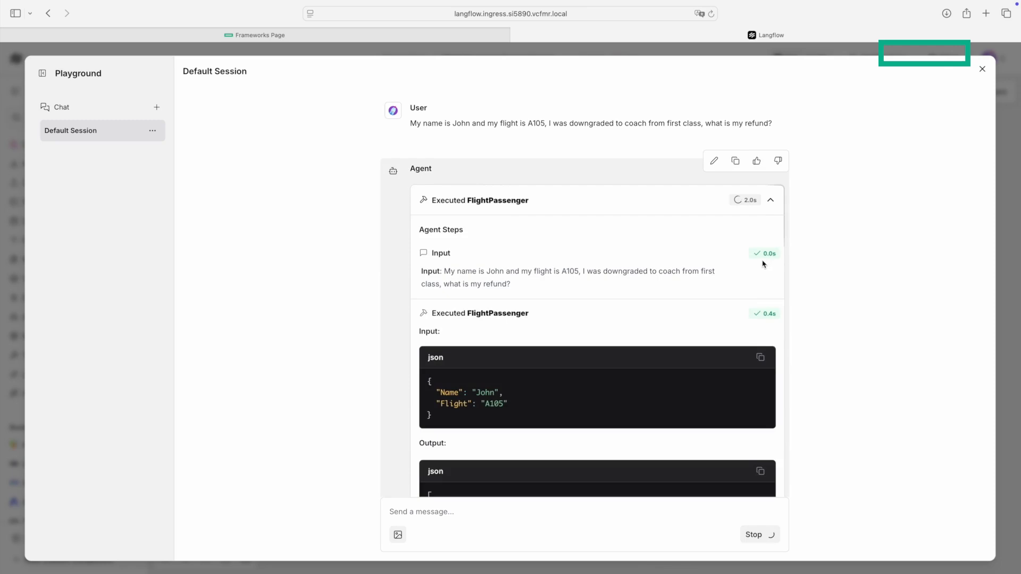
scroll(763, 263, down, 7)
scroll(761, 266, down, 4)
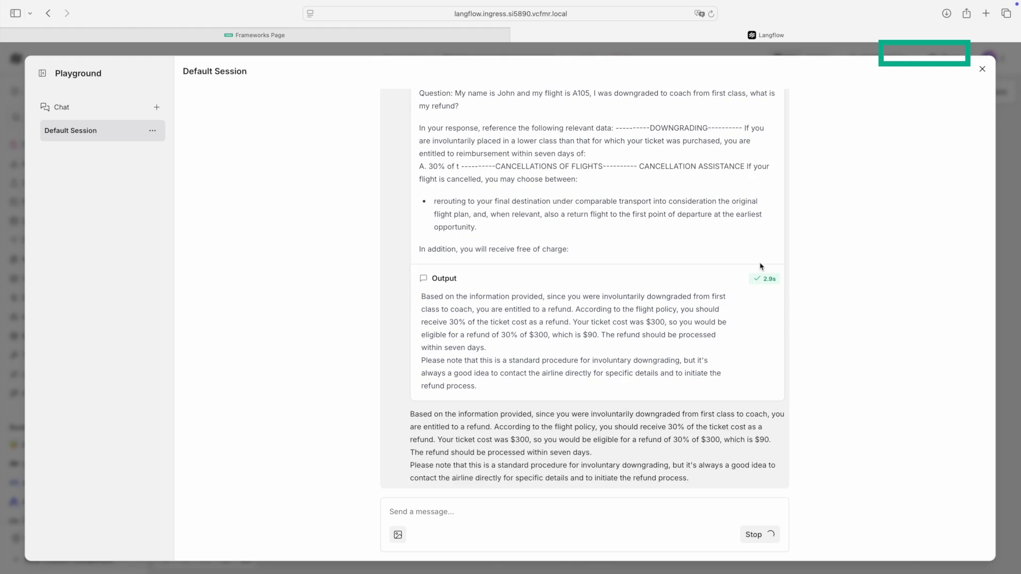
scroll(761, 266, up, 4)
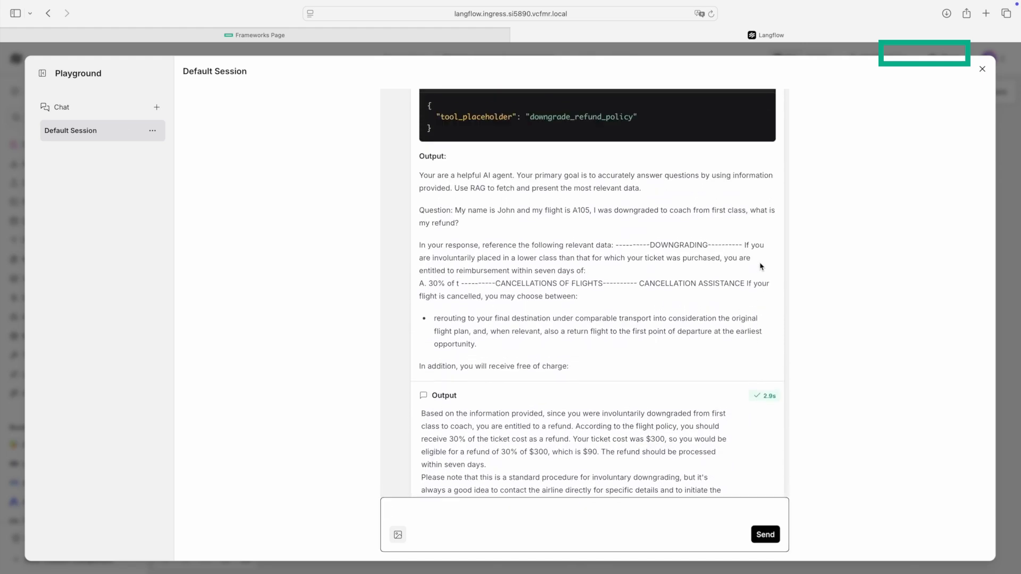
scroll(762, 266, down, 2)
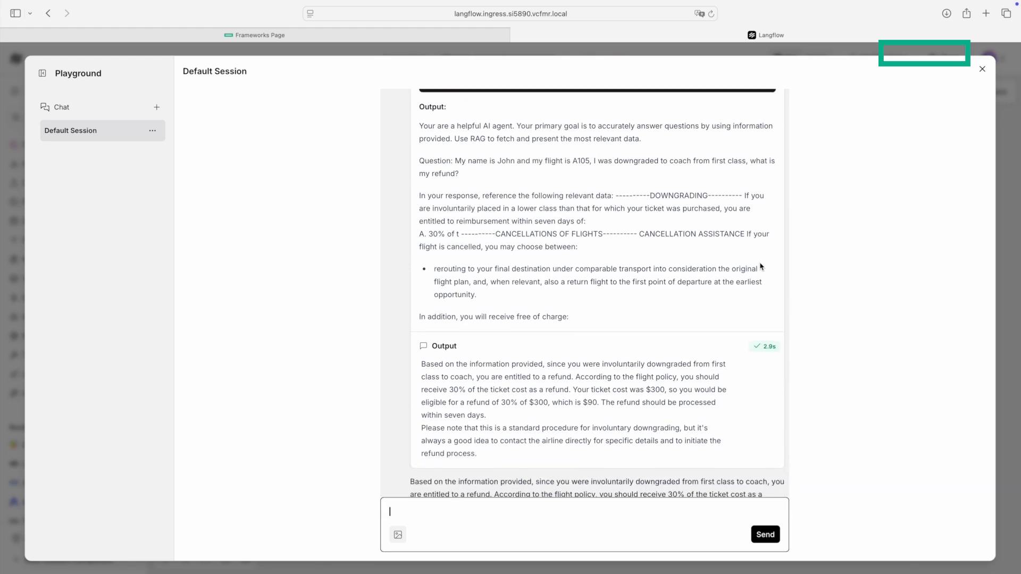
scroll(762, 265, down, 2)
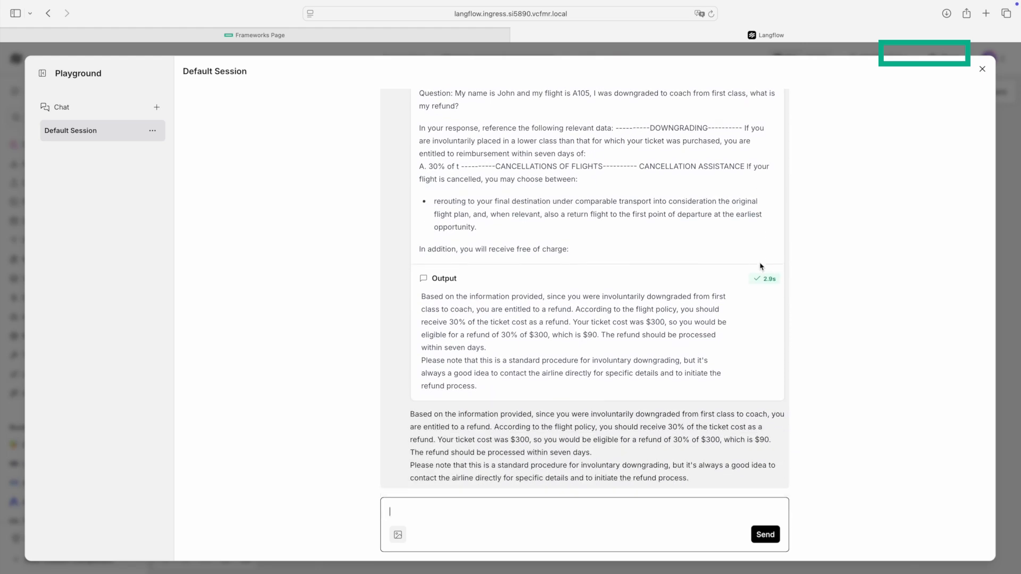